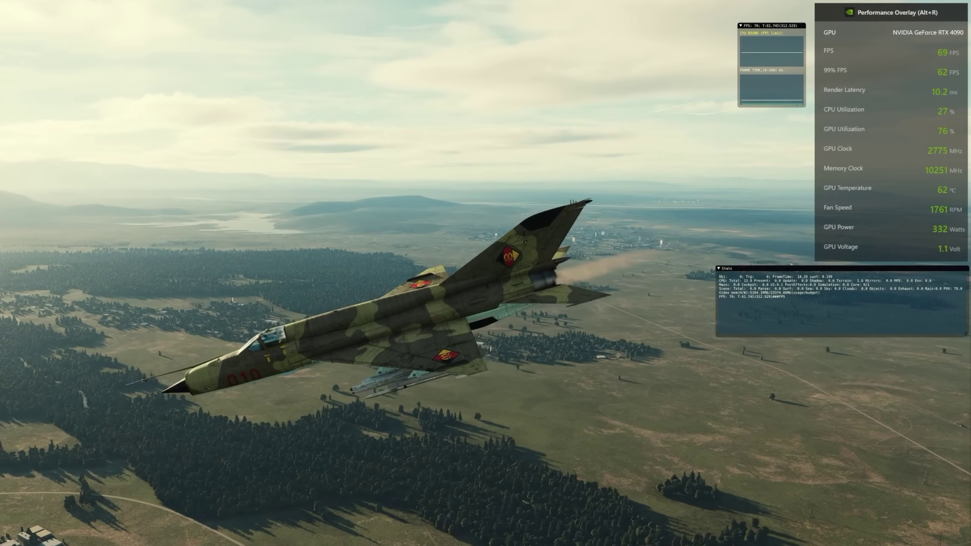
- Pause the mission, raise the Max FPS limit to 180 in the options, and resume the flight
key(Escape)
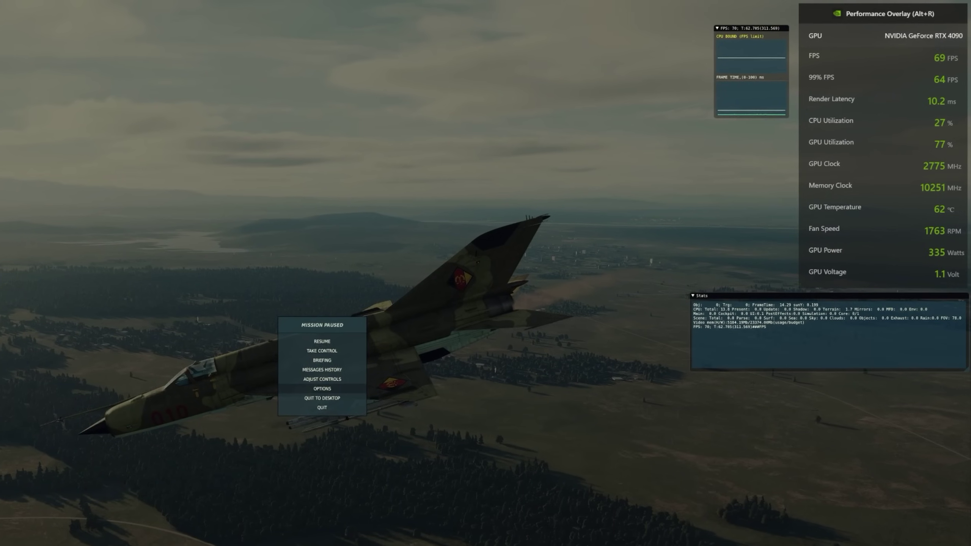
click(307, 398)
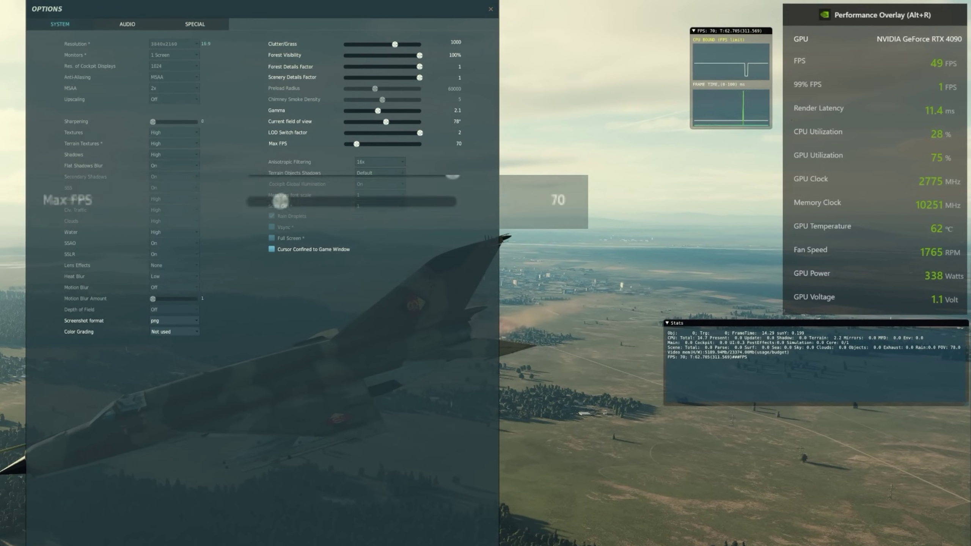
drag(343, 146, 378, 147)
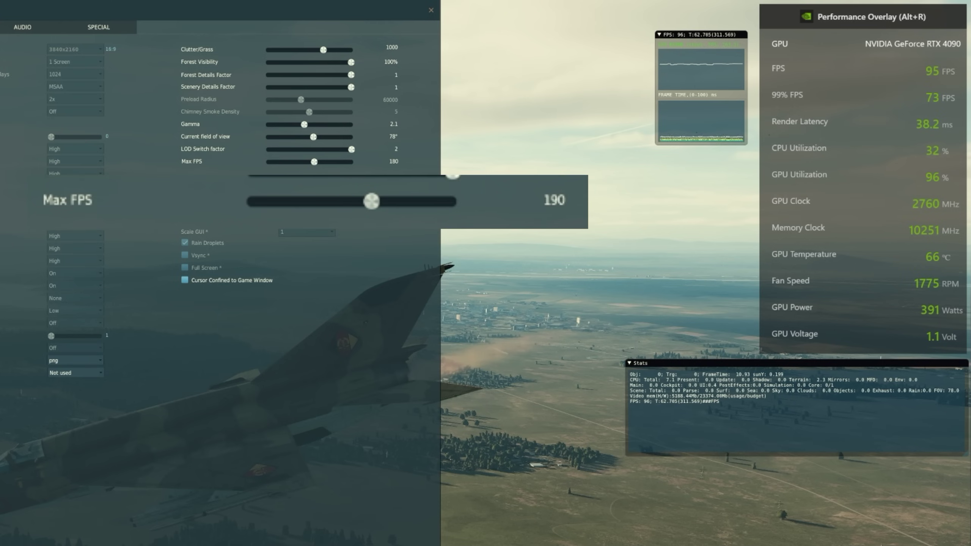
key(Escape)
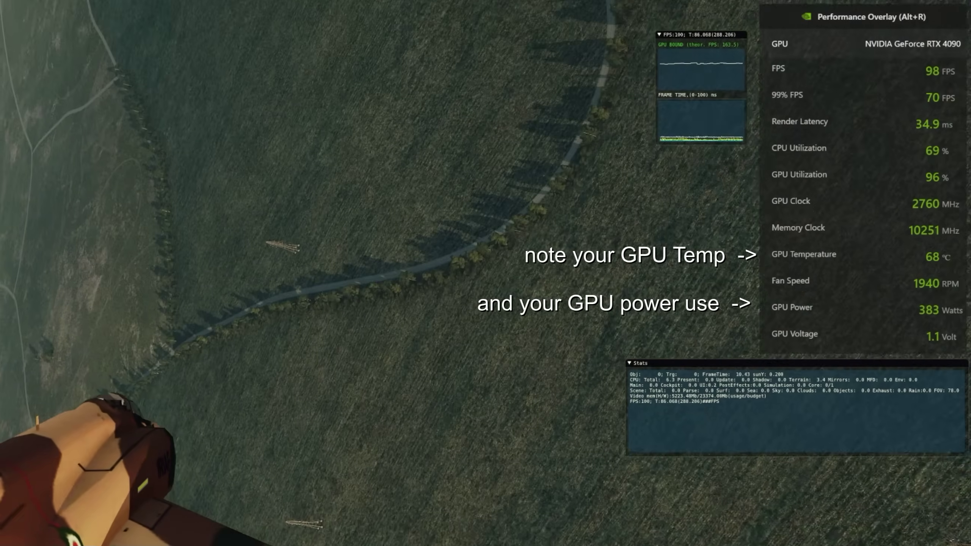
- Cycle through the external aircraft and weapon views while examining GPU temperature, power and utilization under the raised frame limit
key(F2)
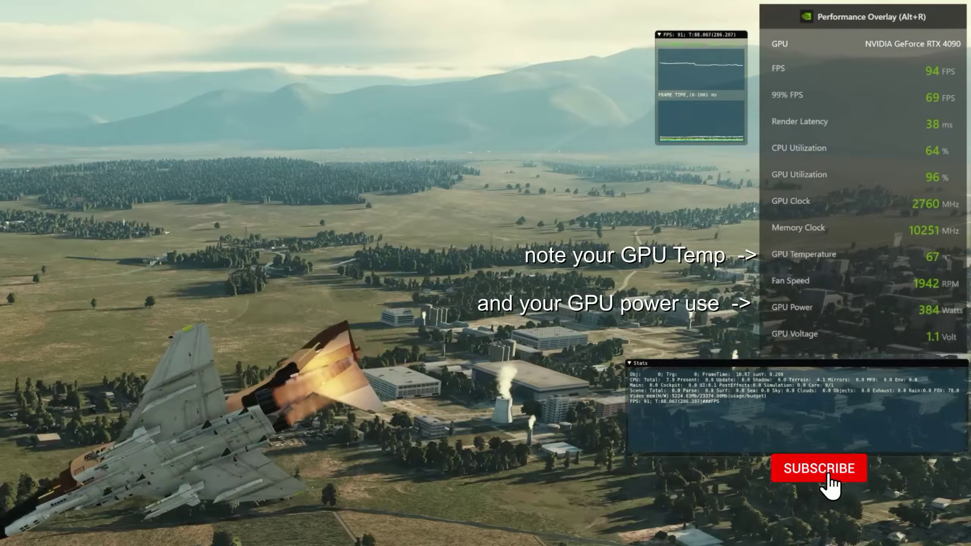
key(F2)
key(F2)
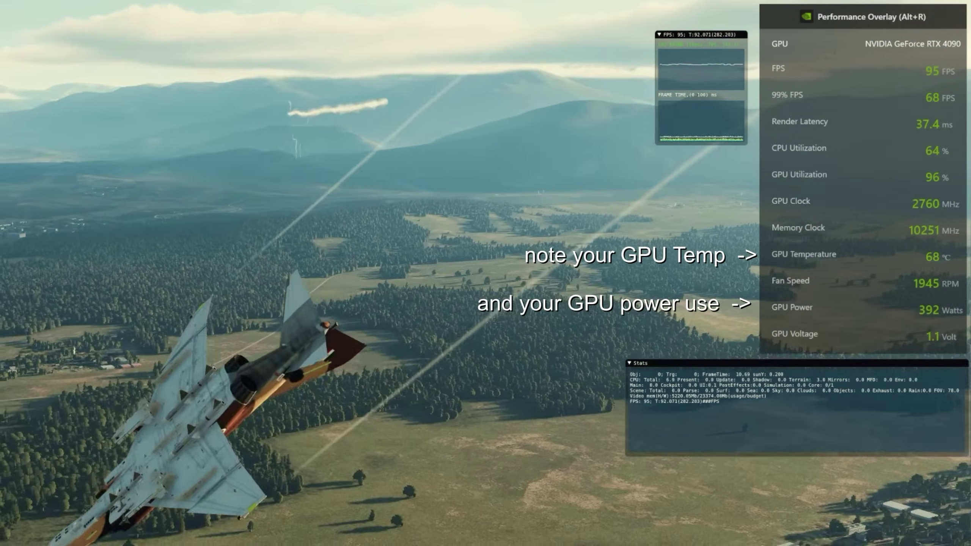
key(F2)
key(F2)
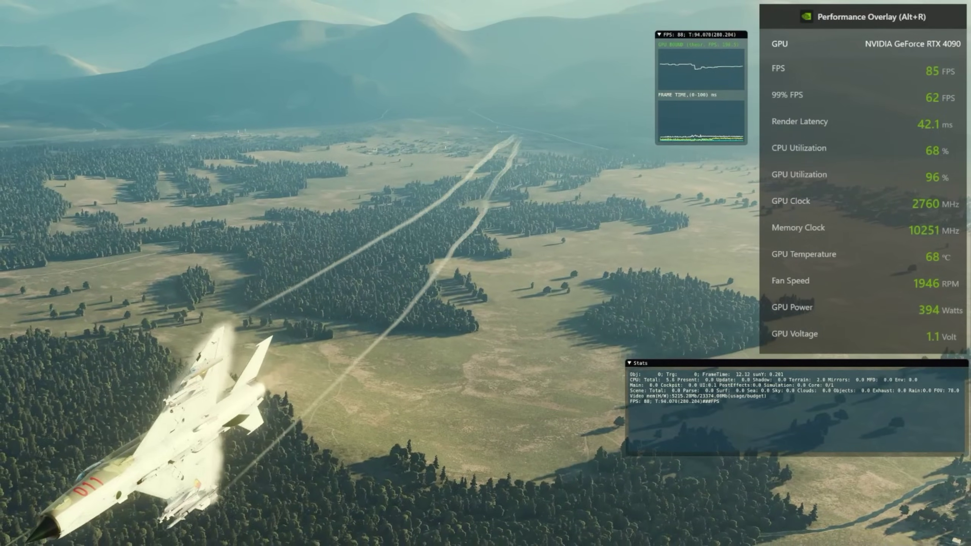
key(F6)
key(F2)
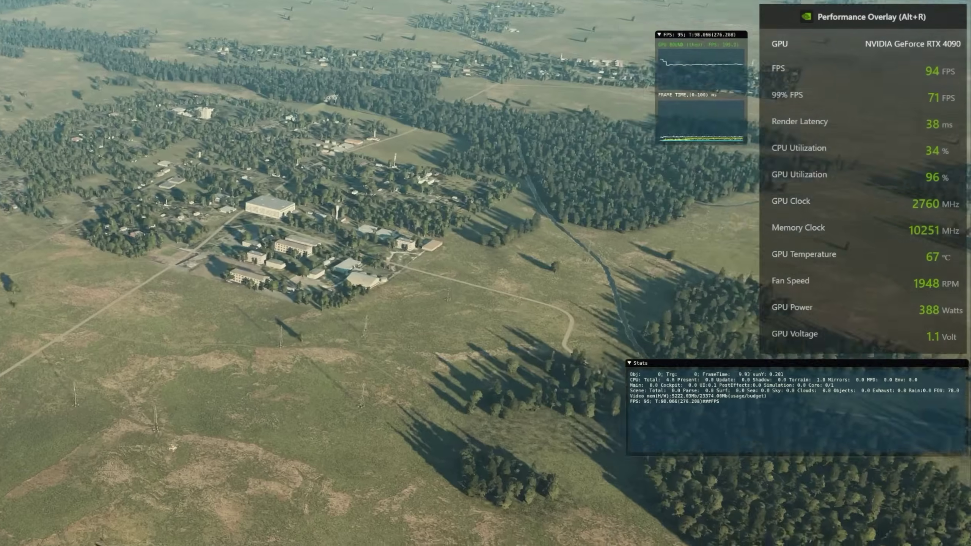
key(F2)
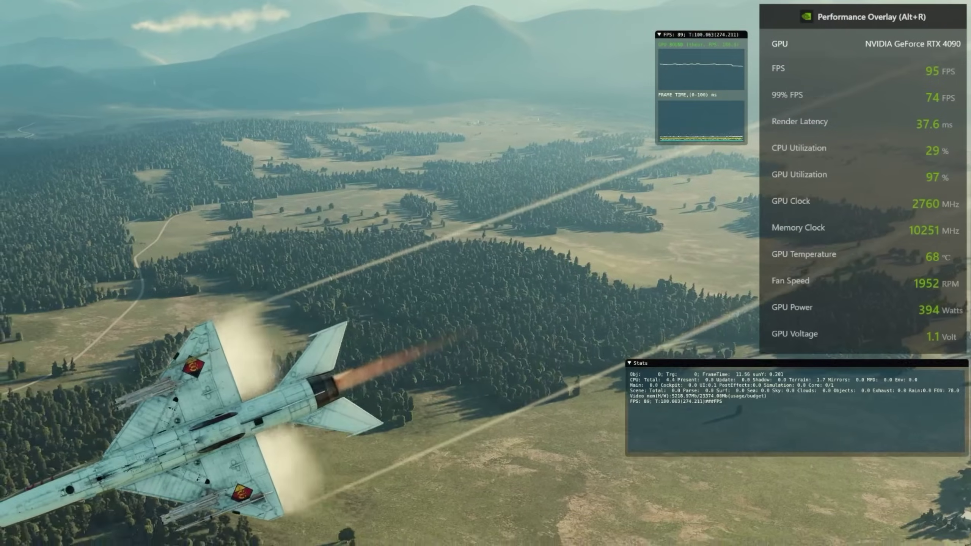
key(F2)
key(F2)
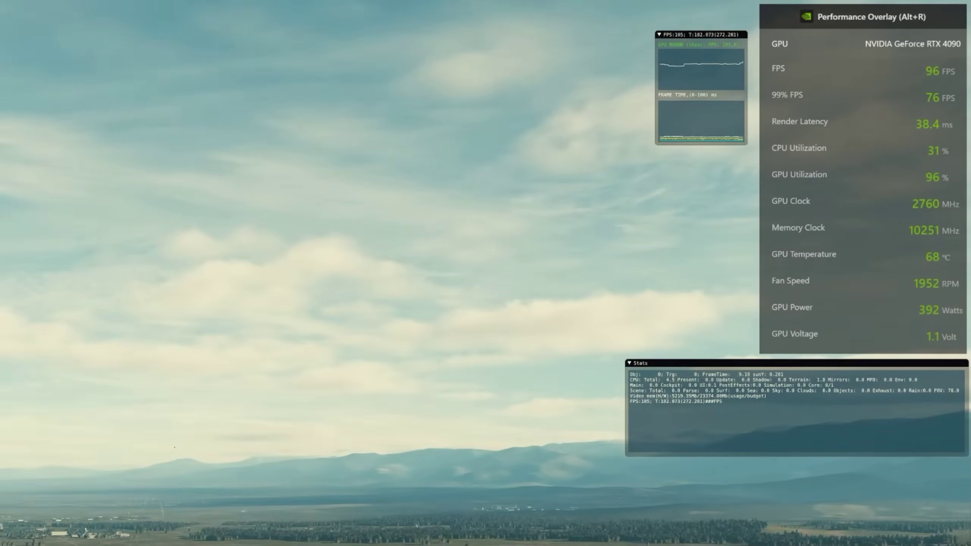
key(F2)
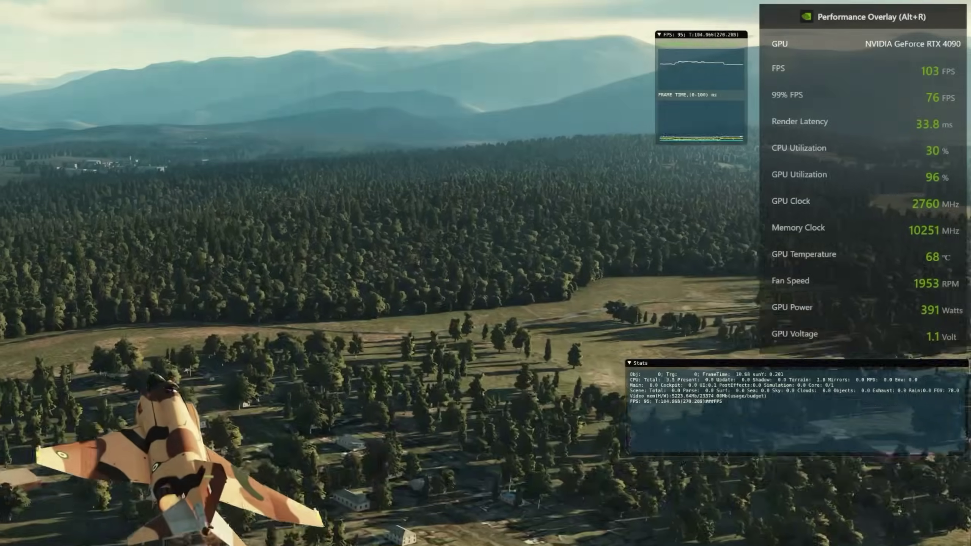
key(F2)
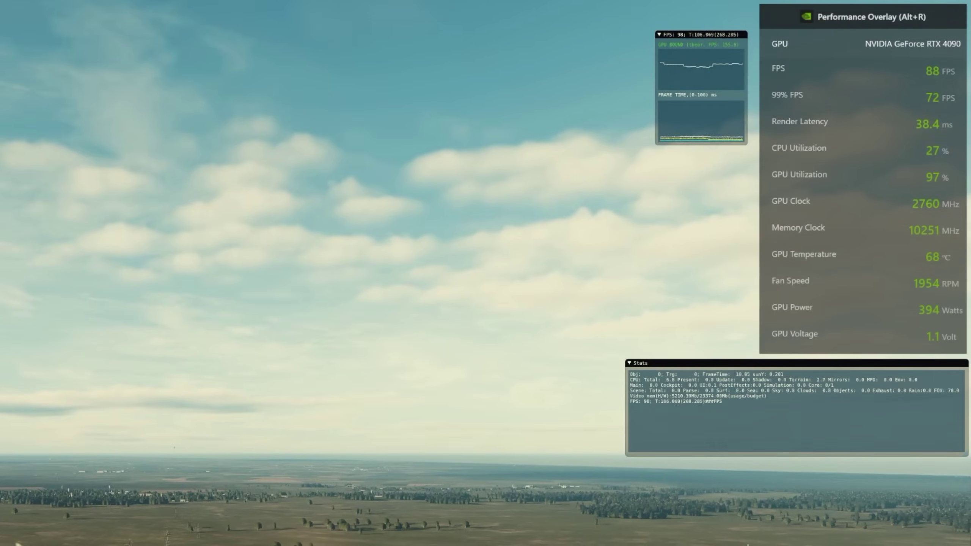
- Pause the mission, lower the Max FPS limit to 60 in the options, and resume the flight
key(Escape)
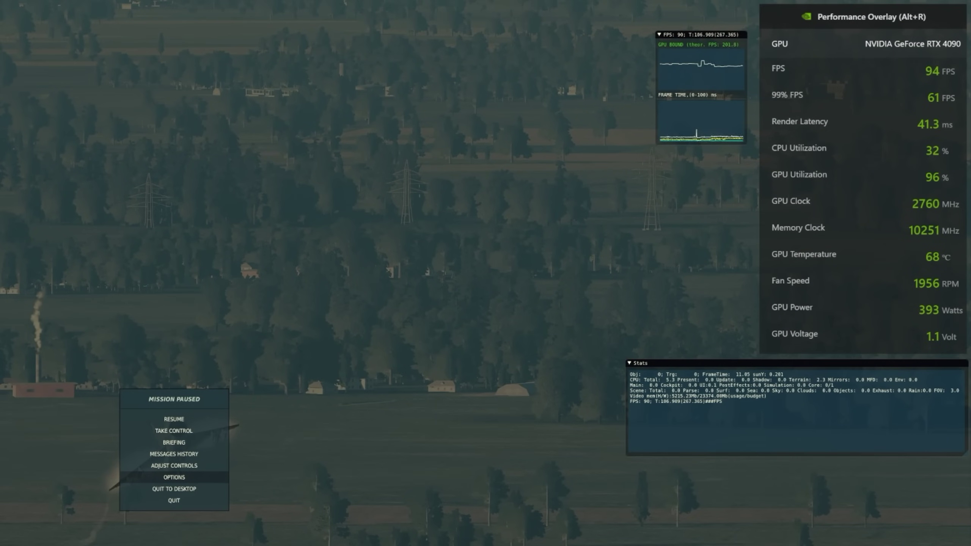
click(174, 477)
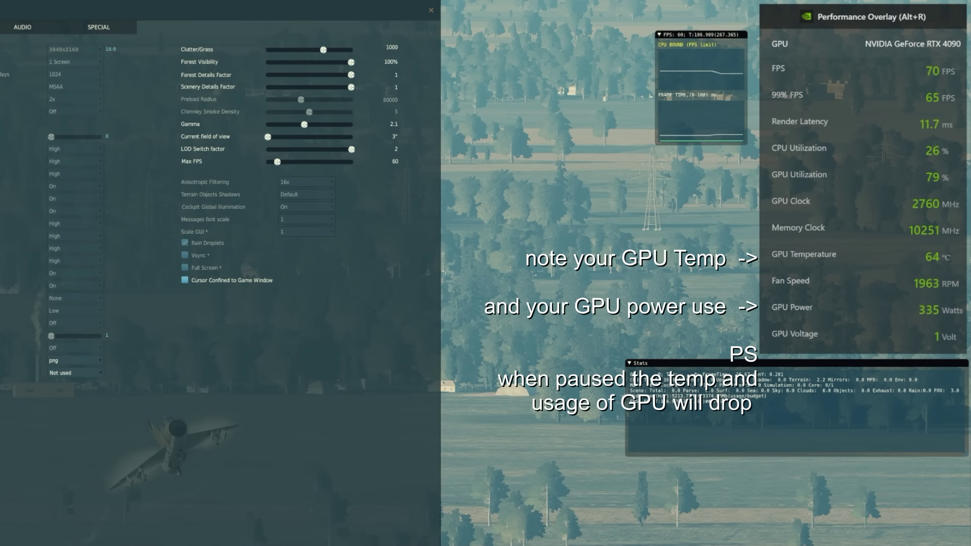
key(Escape)
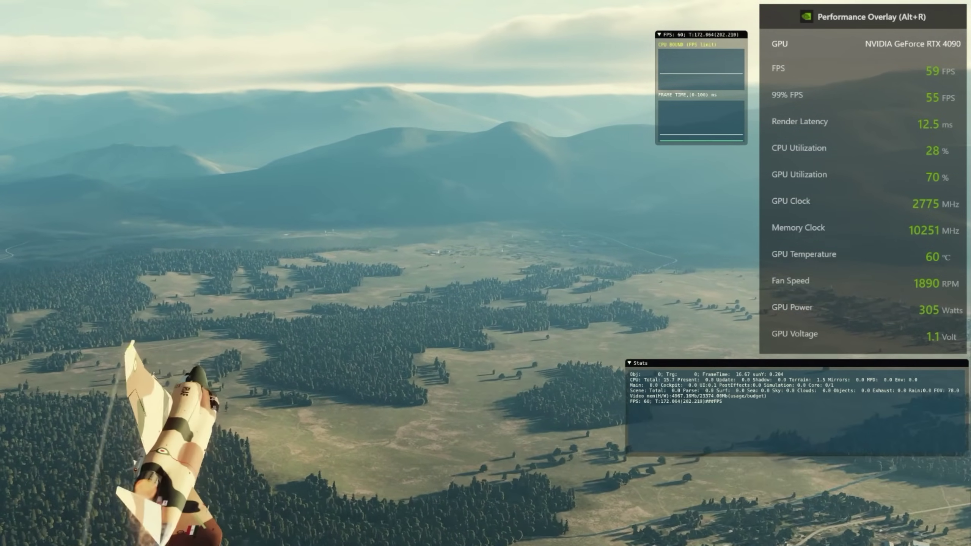
- Pause the mission, raise the Max FPS limit to 120, lower it to 90, and resume the flight
key(Escape)
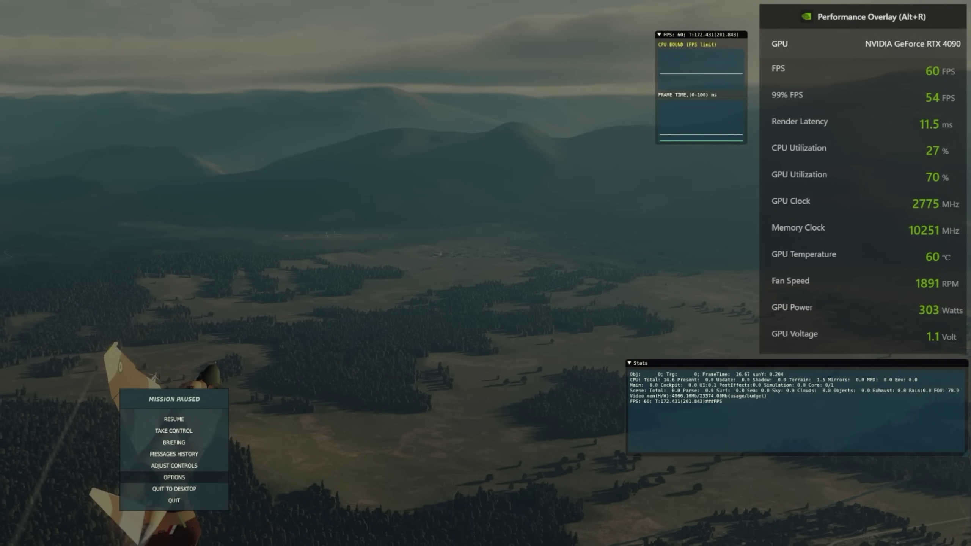
click(174, 477)
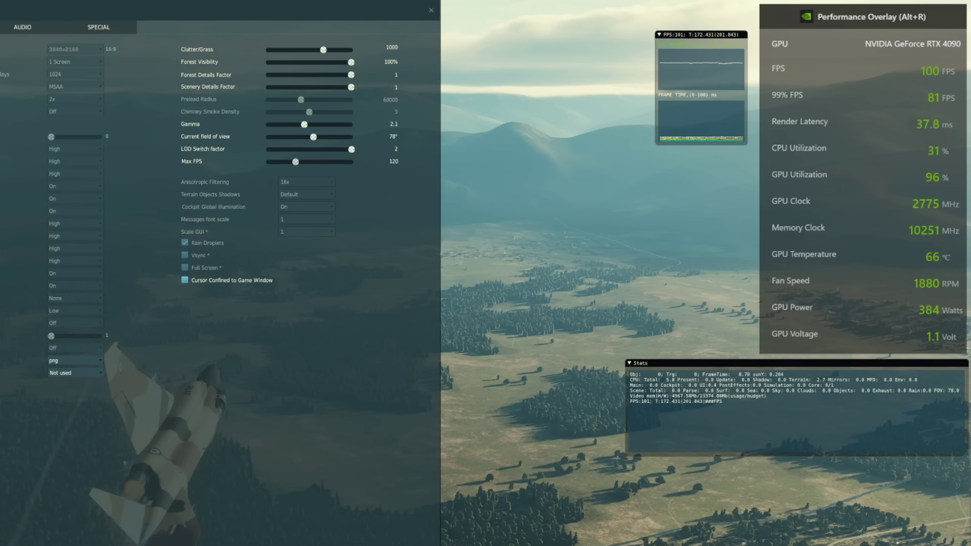
key(Escape)
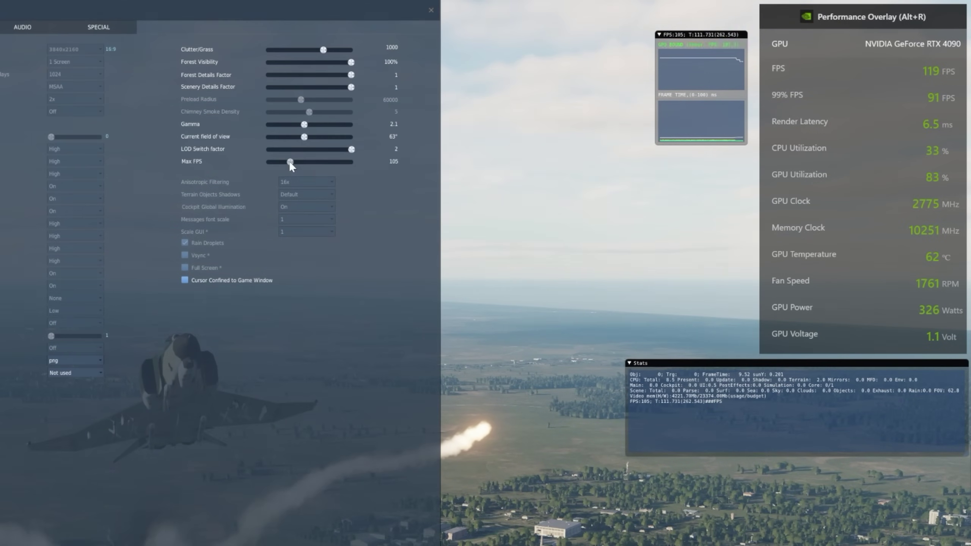
key(Escape)
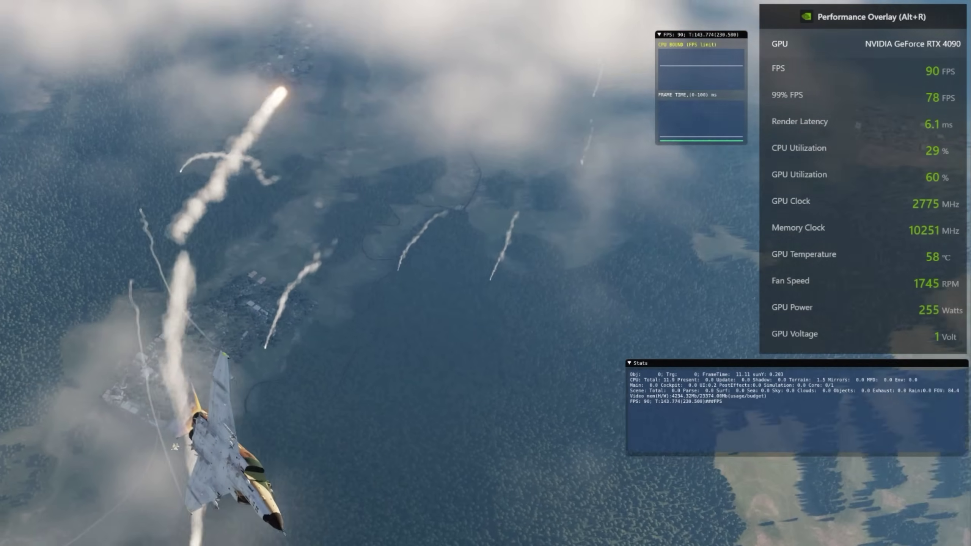
- Pause the mission, set the Max FPS limit to 75 in the options, and resume the flight
key(Escape)
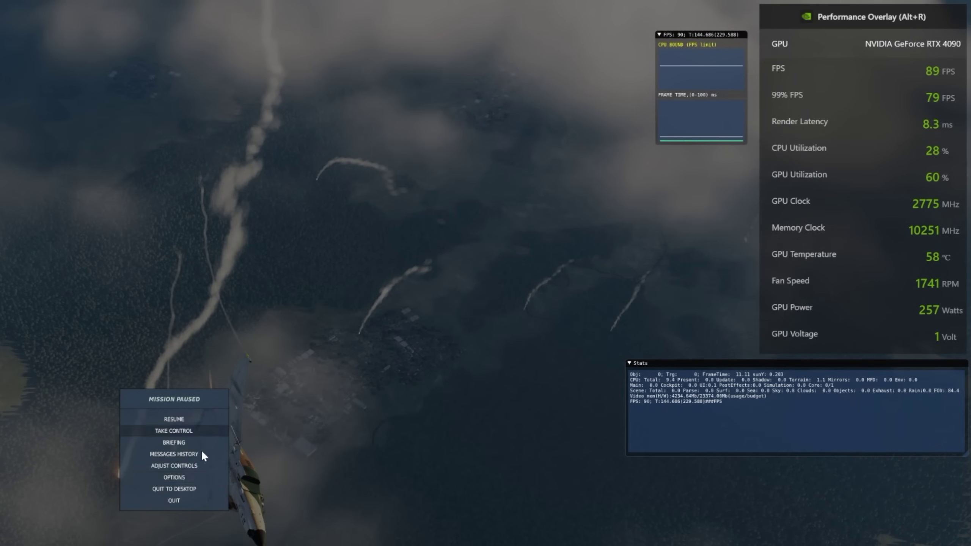
click(187, 480)
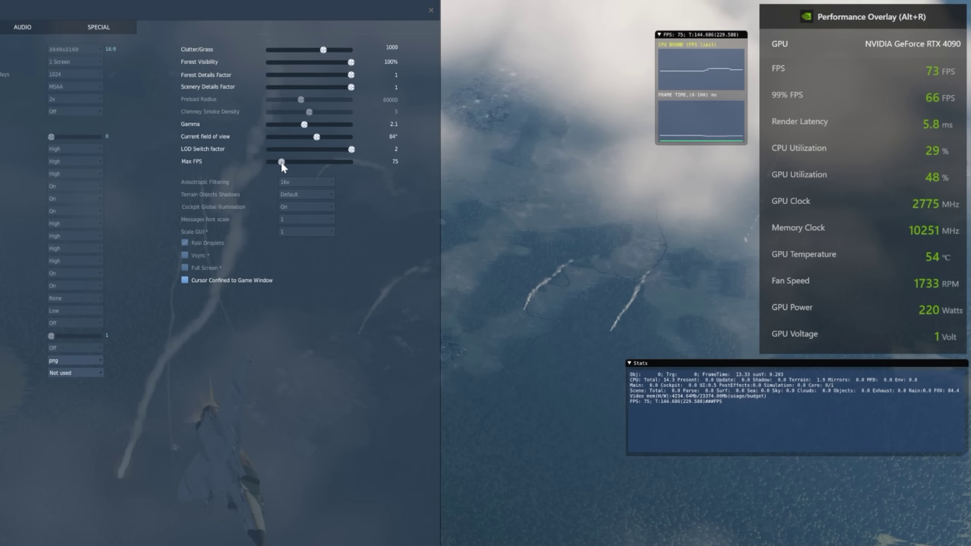
key(Escape)
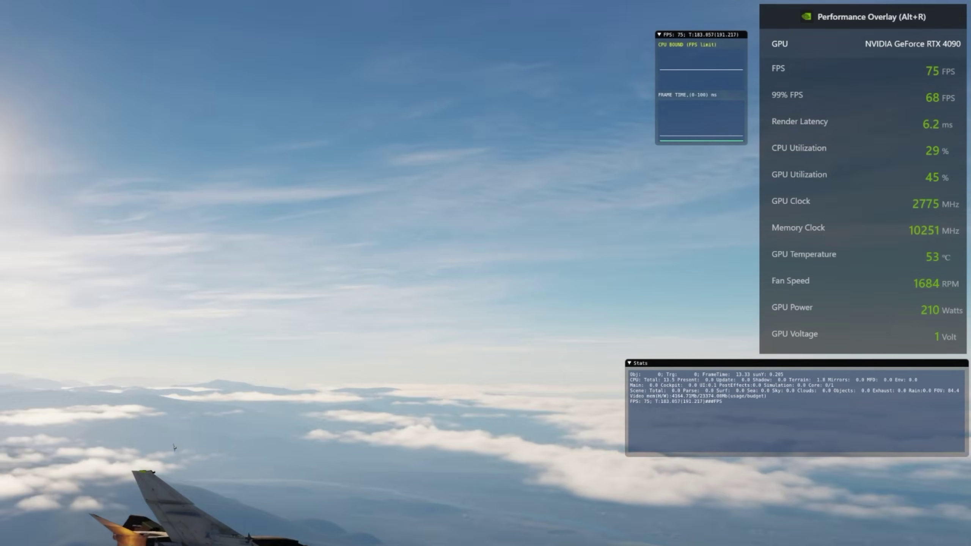
- Pause the mission, reduce the Max FPS limit to 70 in the options, and resume the flight
key(Escape)
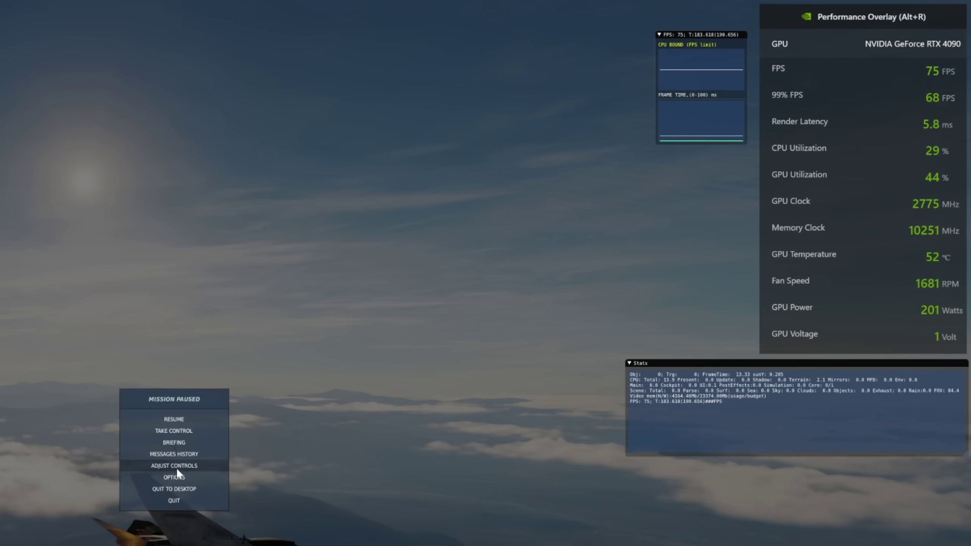
click(174, 477)
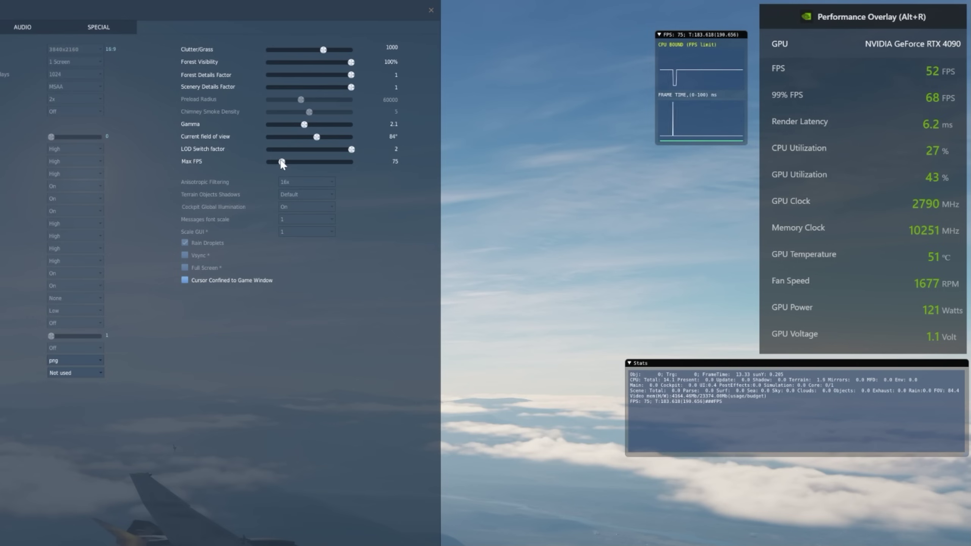
drag(282, 163, 281, 163)
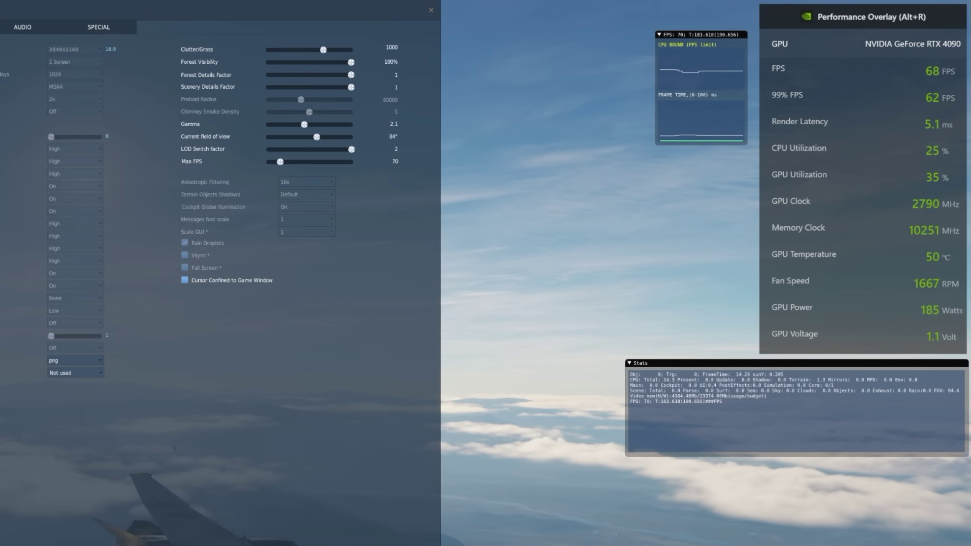
key(Escape)
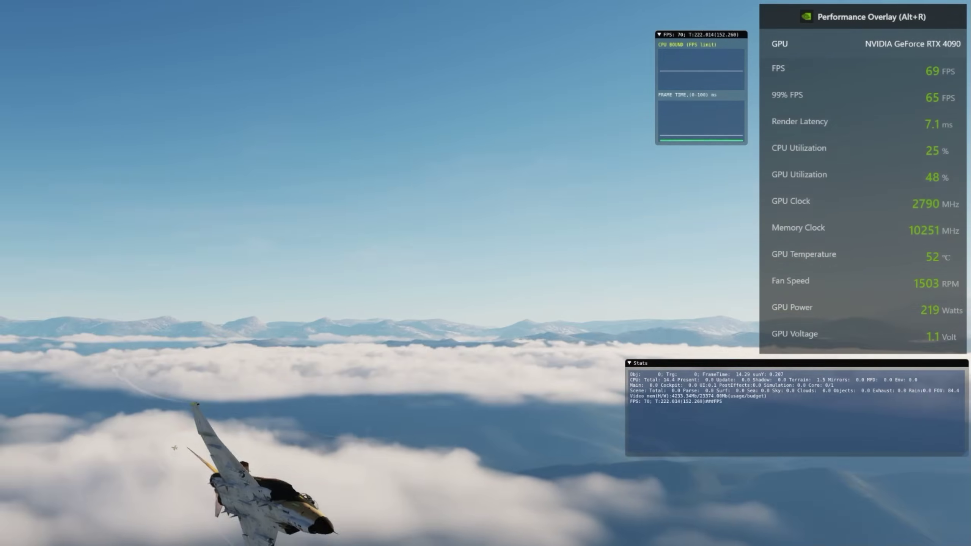
- Set the Max FPS limit to 60 in the options, resume the flight, and switch to another aircraft's external view
key(Escape)
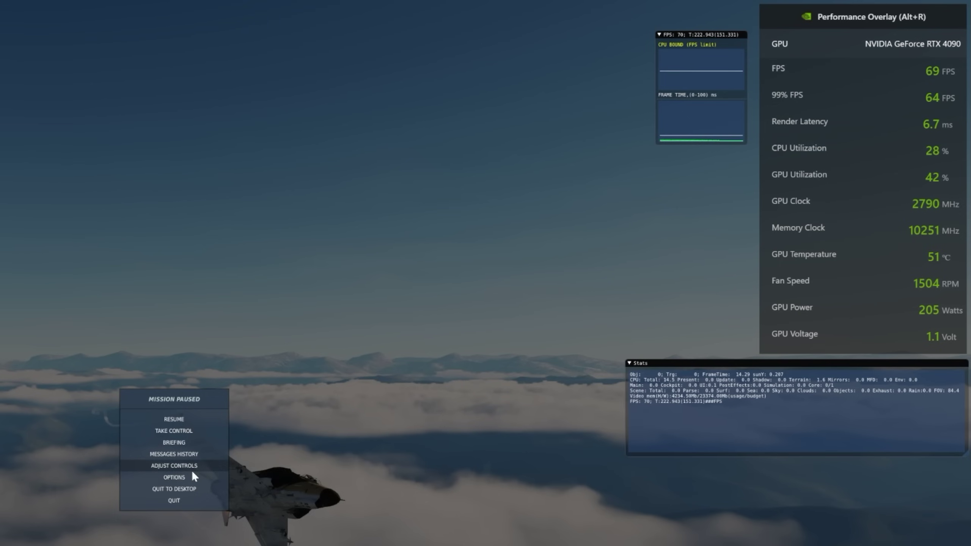
click(173, 478)
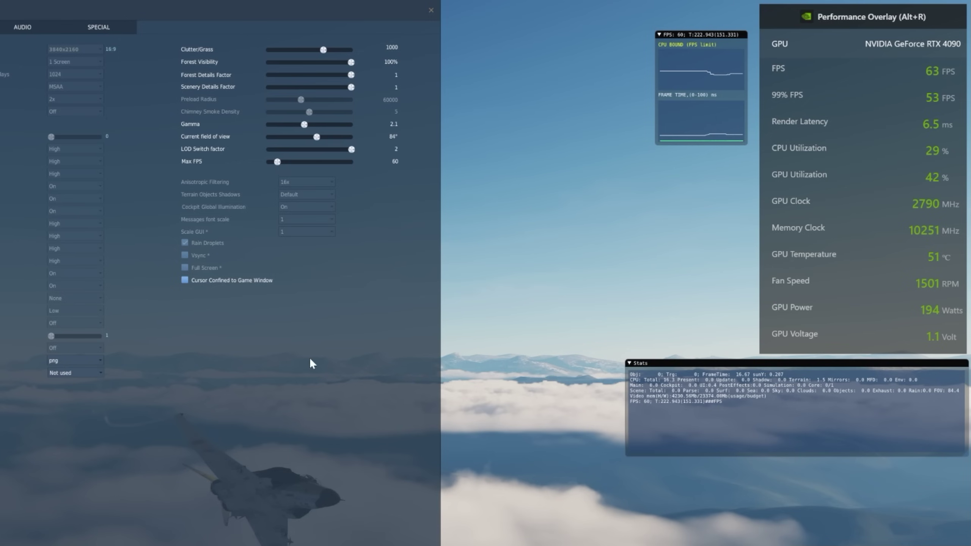
key(Escape)
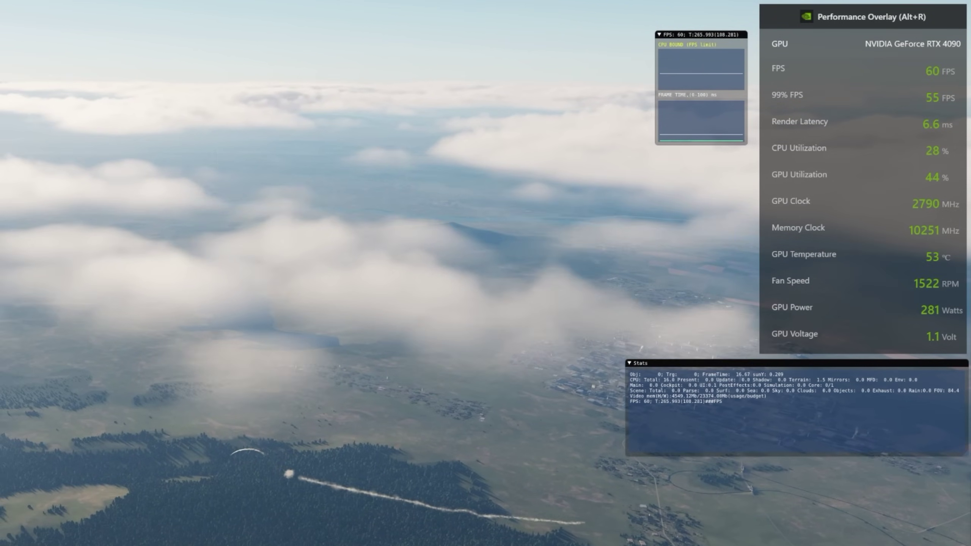
key(F2)
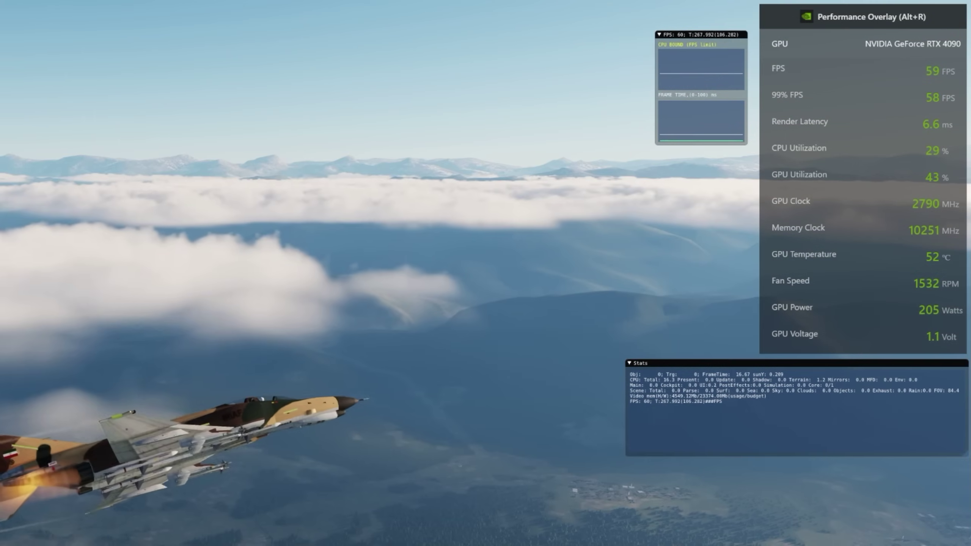